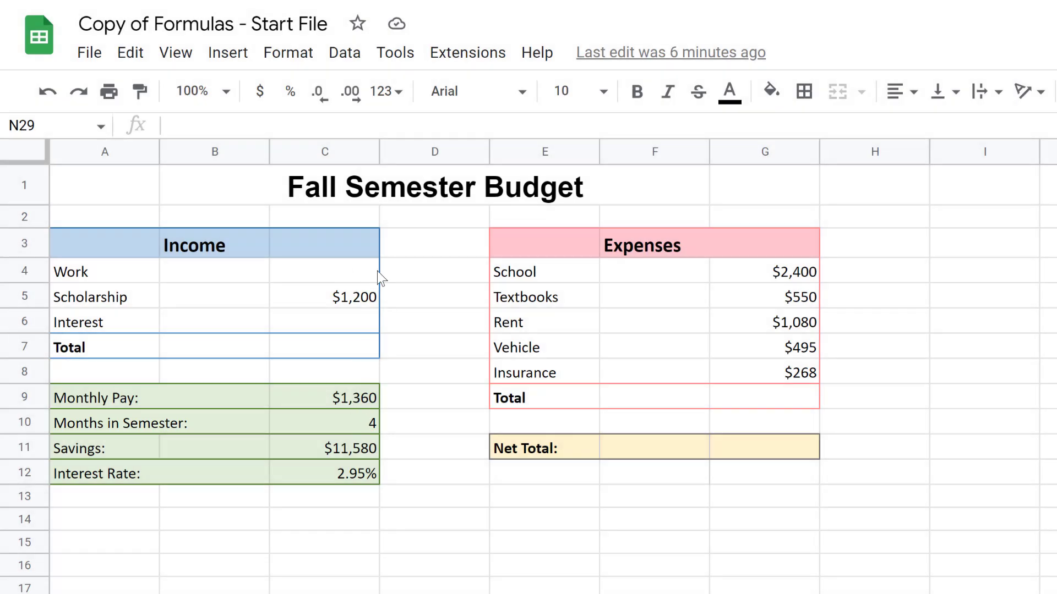
Calculate the Work income in C4 by multiplying monthly pay by months in the semester, =C9*C10, and review the formula
{"action": "left_click", "coordinate": [334, 277]}
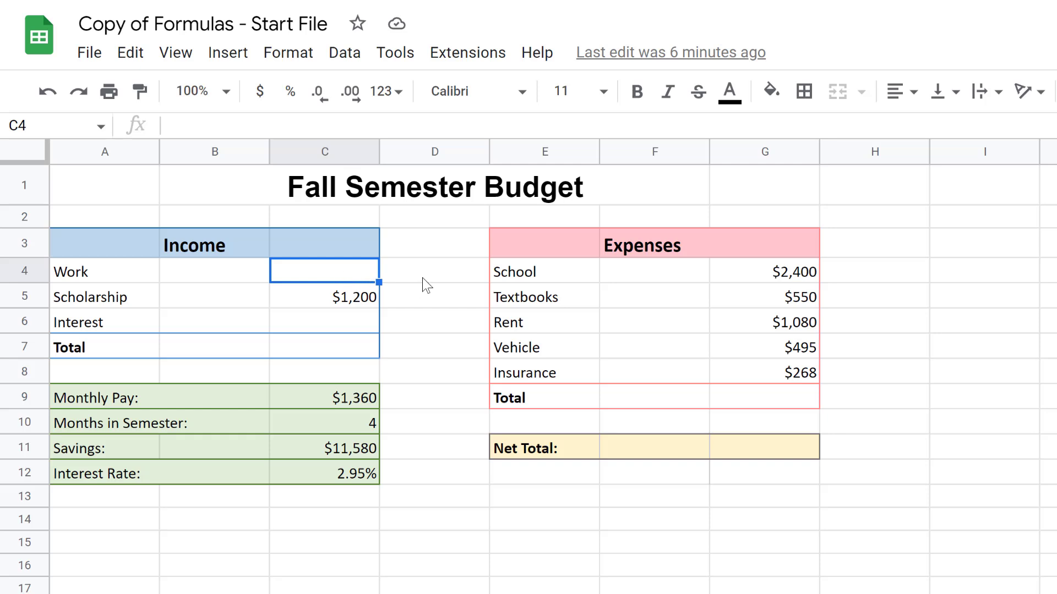
{"action": "type", "text": "="}
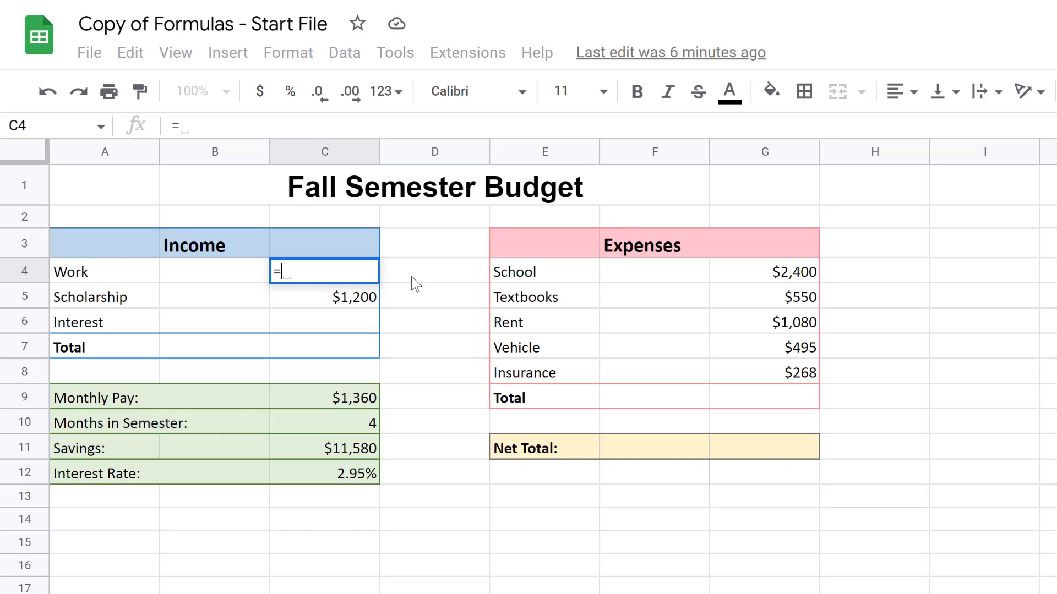
{"action": "left_click", "coordinate": [343, 399]}
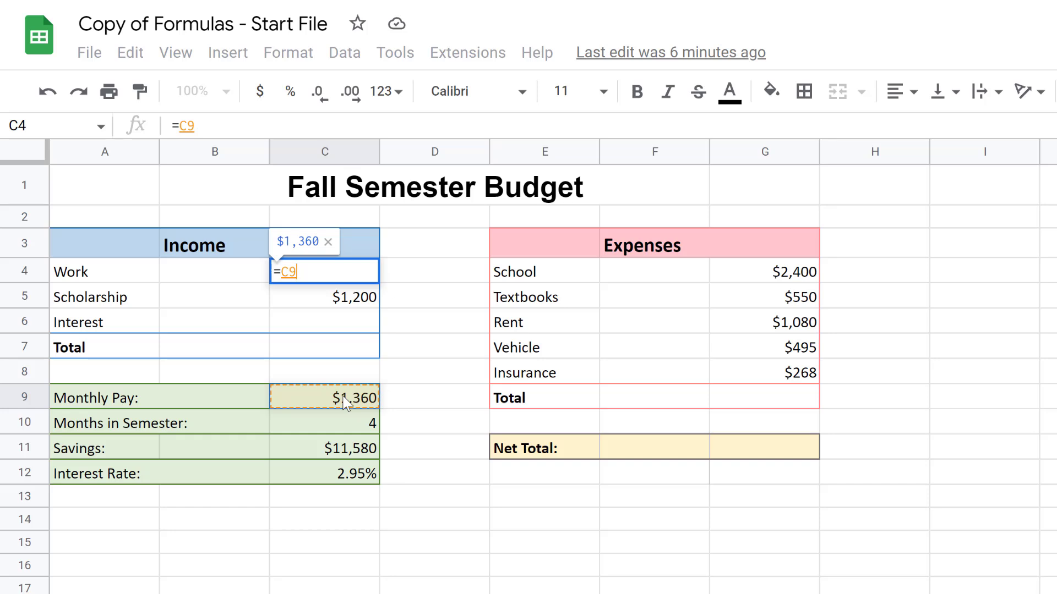
{"action": "type", "text": "*"}
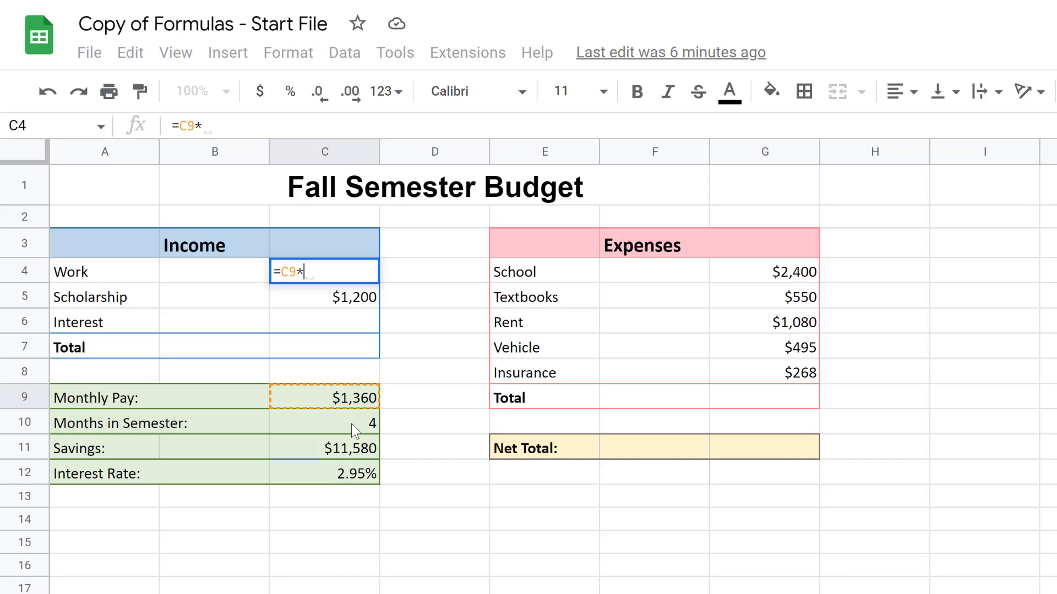
{"action": "left_click", "coordinate": [353, 425]}
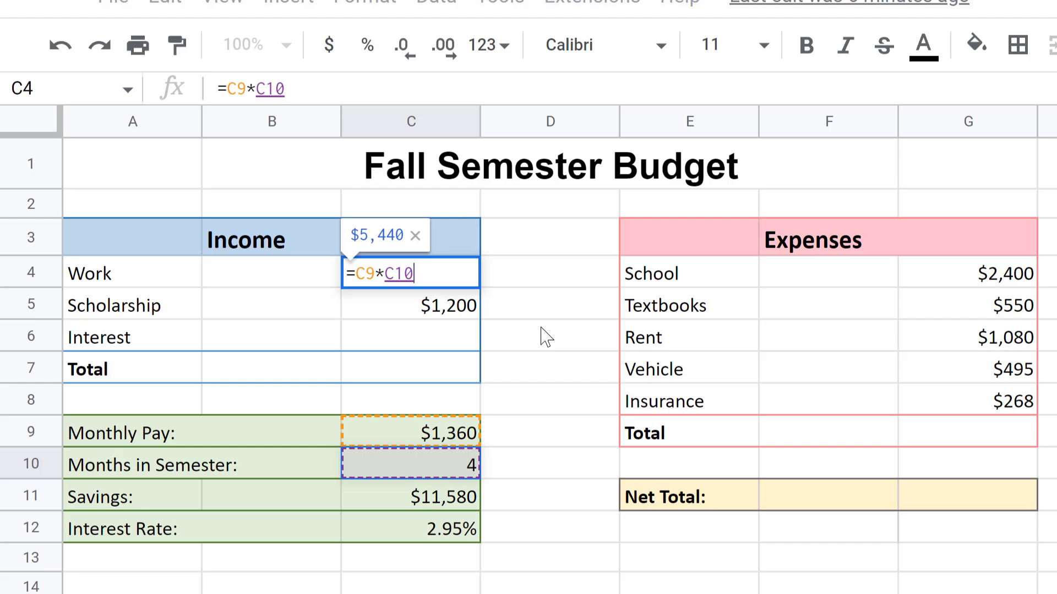
{"action": "key", "text": "Return"}
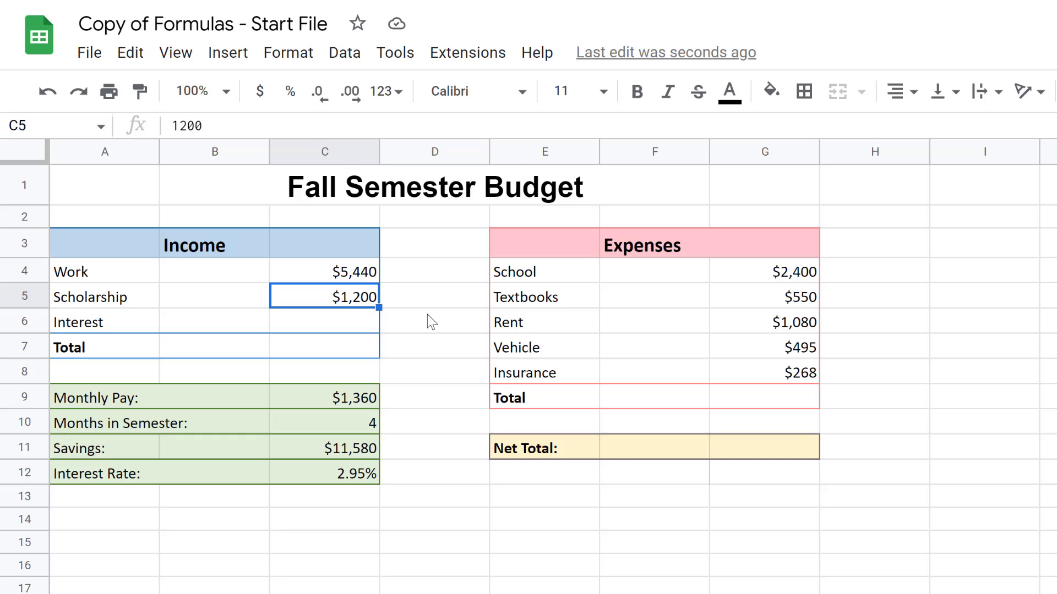
{"action": "left_click", "coordinate": [345, 277]}
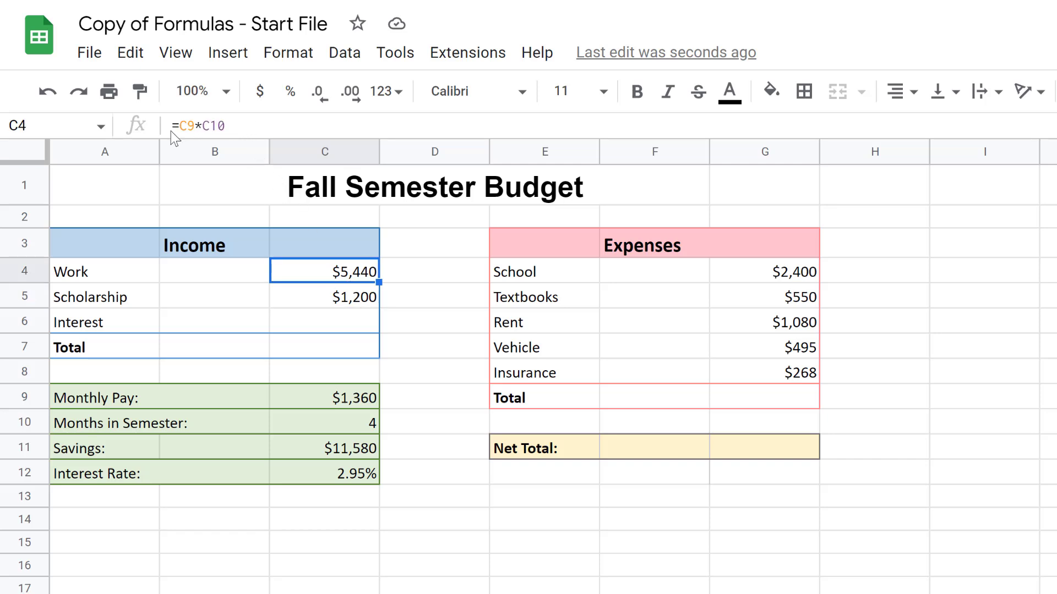
{"action": "left_click", "coordinate": [412, 322]}
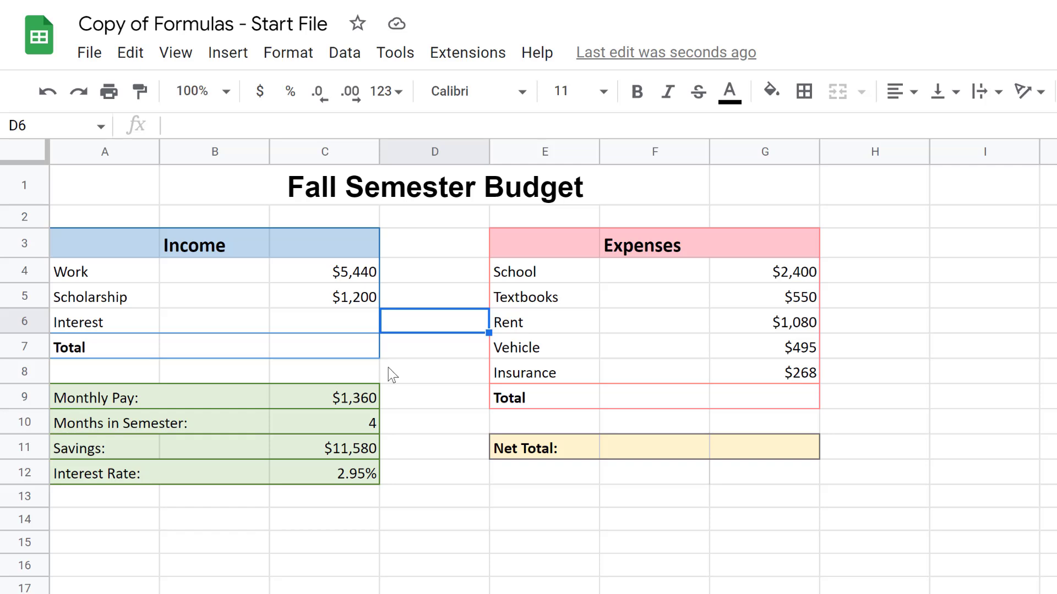
Begin the Interest formula in C6 by multiplying savings by the interest rate, enclosed in parentheses: =(C11*C12)
{"action": "left_click", "coordinate": [349, 322]}
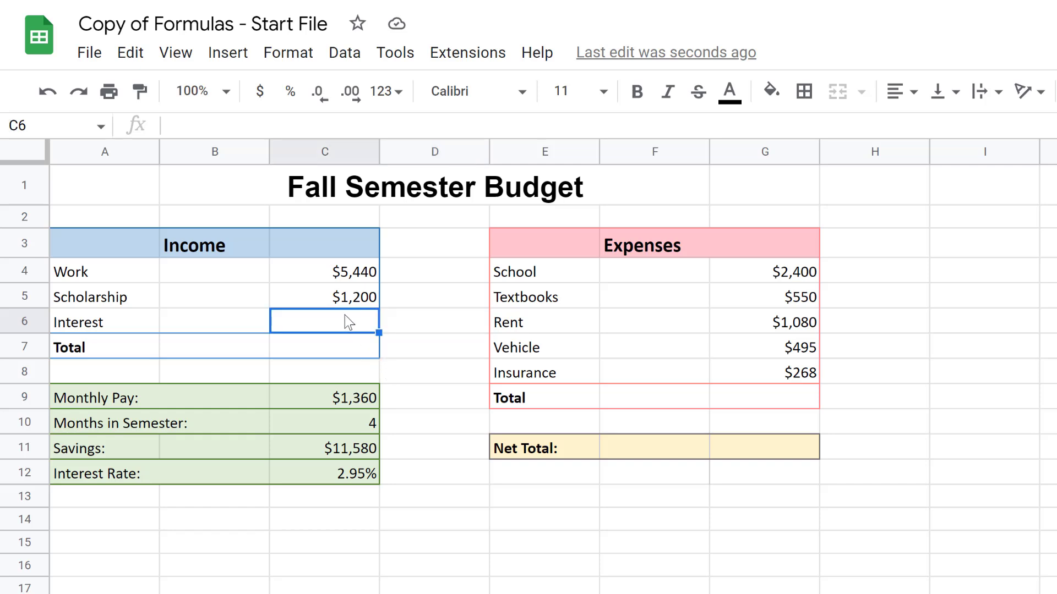
{"action": "type", "text": "="}
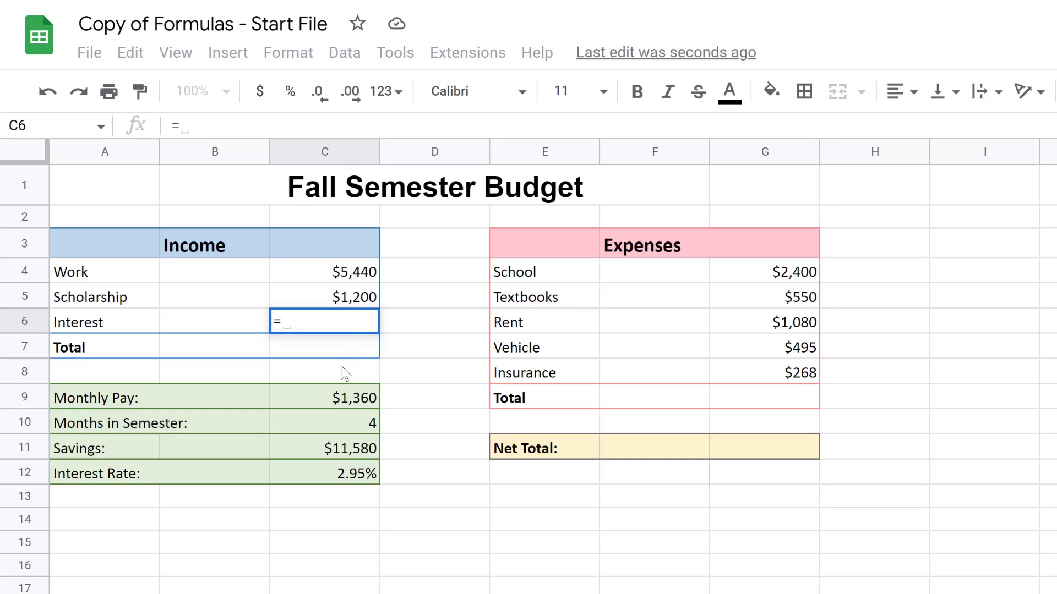
{"action": "left_click", "coordinate": [305, 453]}
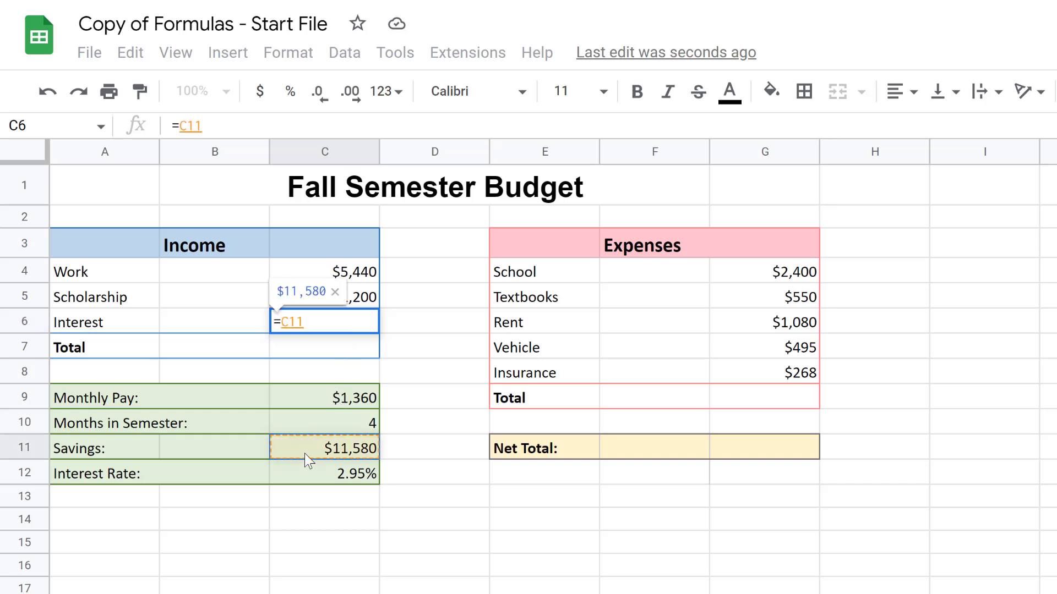
{"action": "type", "text": "*"}
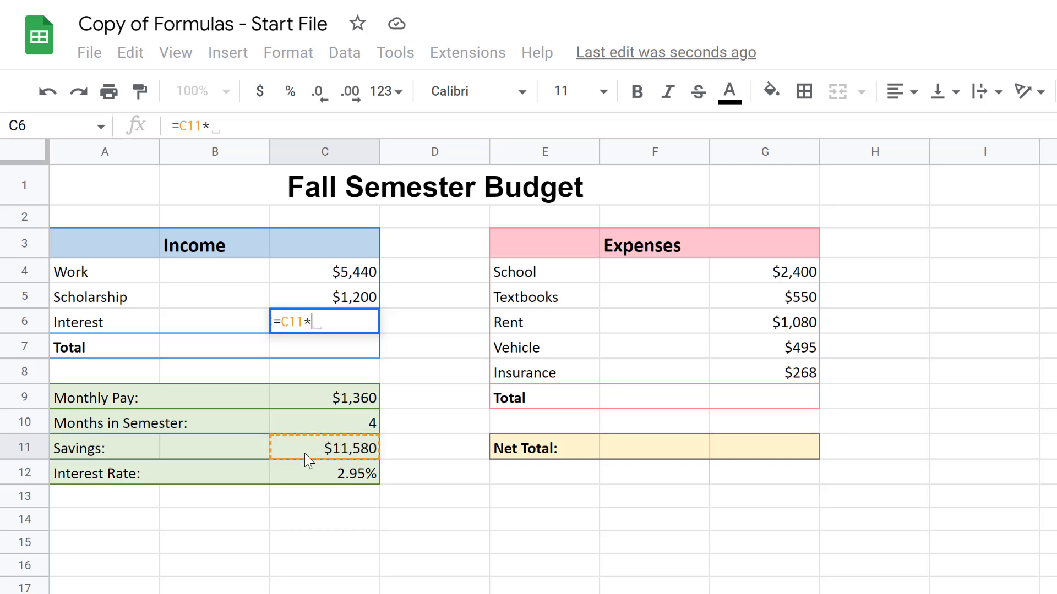
{"action": "left_click", "coordinate": [301, 474]}
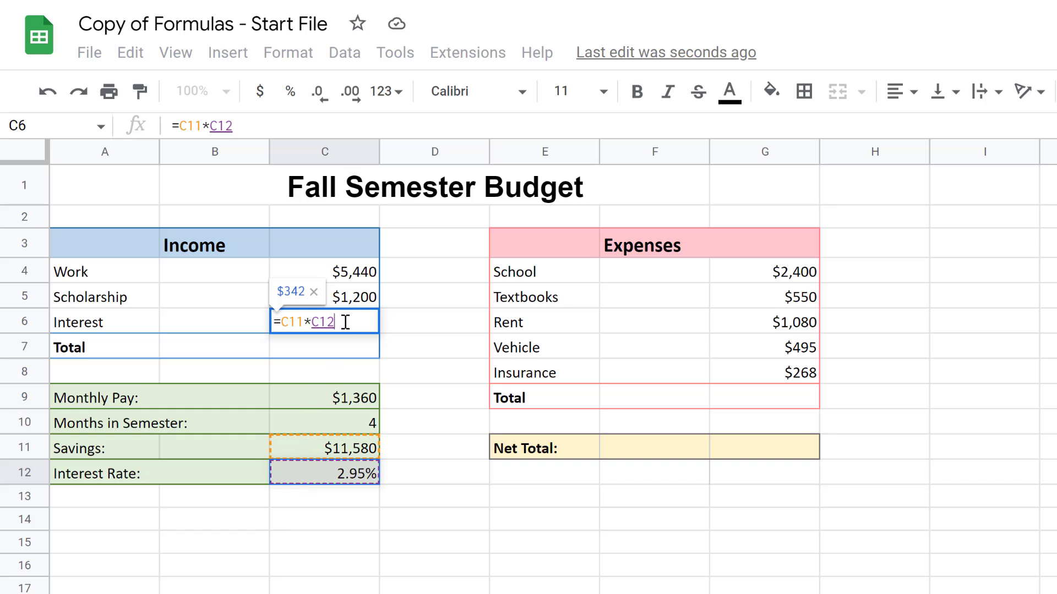
{"action": "type", "text": ")"}
{"action": "key", "text": "Left"}
{"action": "key", "text": "Left"}
{"action": "key", "text": "Left"}
{"action": "key", "text": "Left"}
{"action": "key", "text": "Left"}
{"action": "key", "text": "Left"}
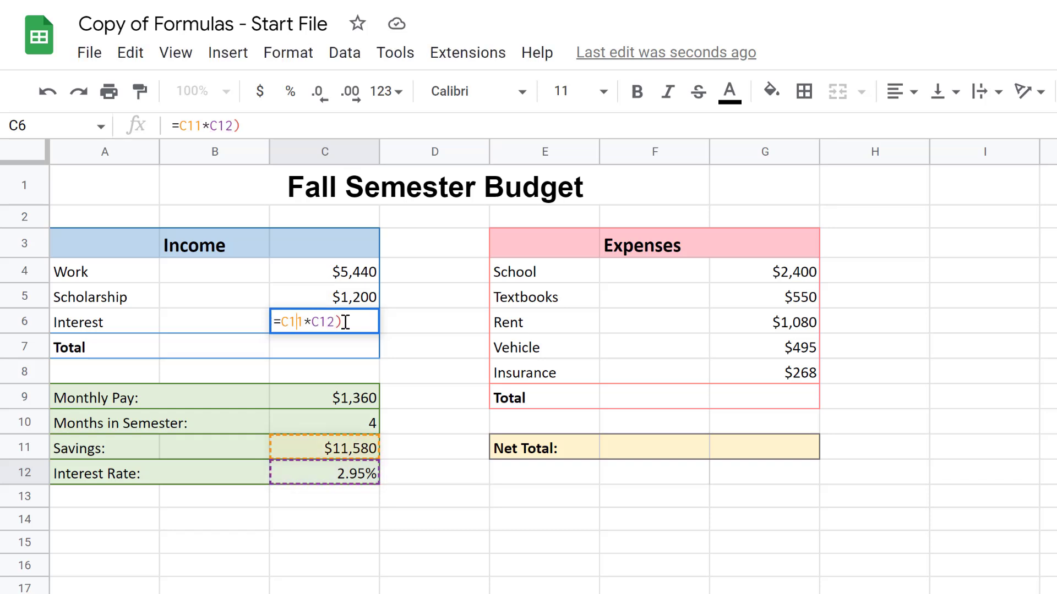
{"action": "type", "text": "("}
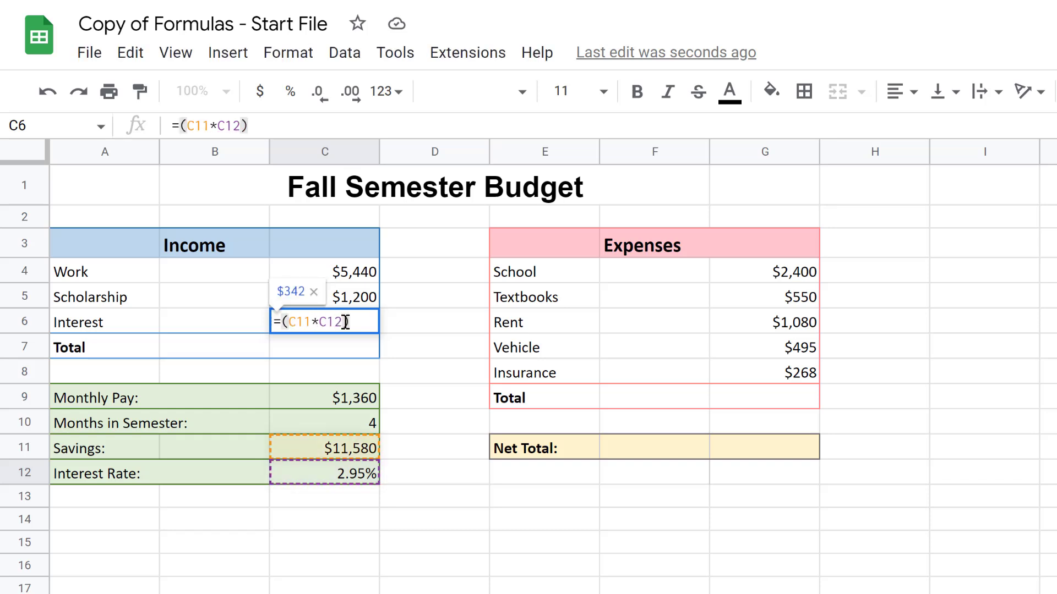
Extend the Interest formula in C6 to divide by 12 and multiply by 4 months: =((C11*C12)/12)*4
{"action": "type", "text": "/12"}
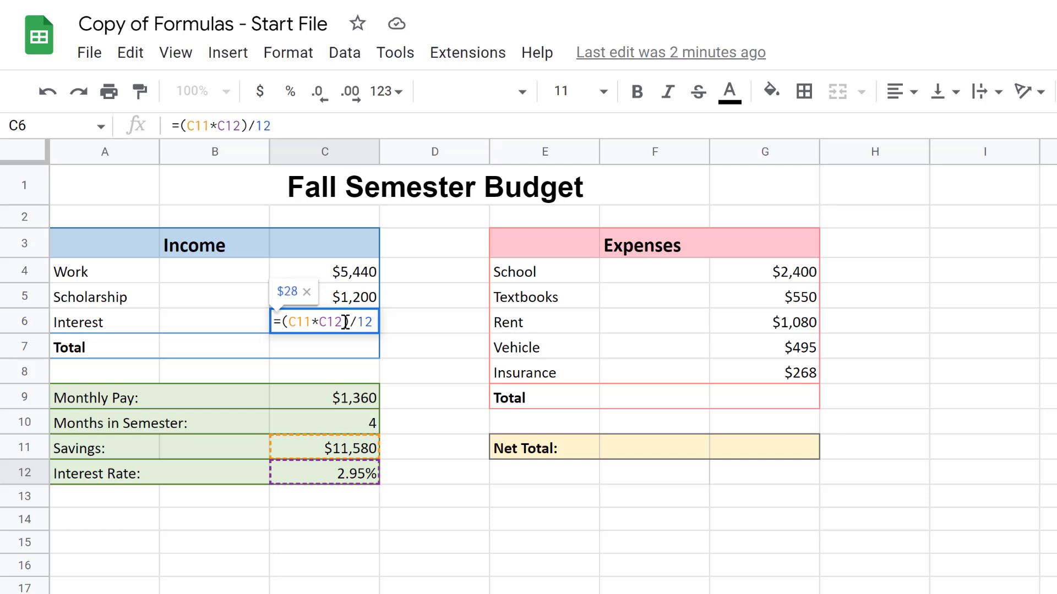
{"action": "type", "text": ")"}
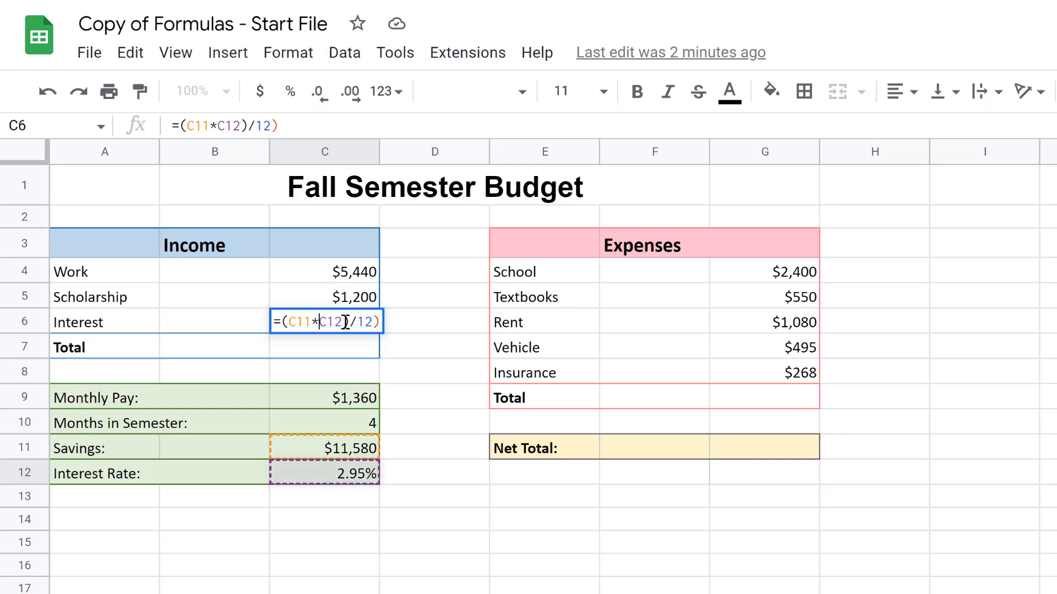
{"action": "key", "text": "Home"}
{"action": "key", "text": "Right"}
{"action": "type", "text": "("}
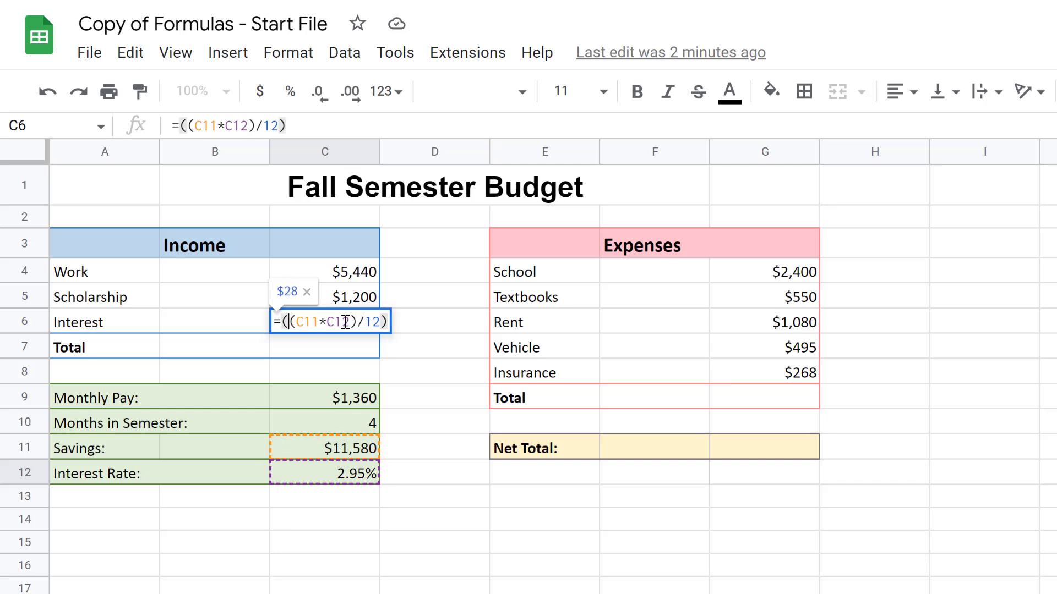
{"action": "key", "text": "End"}
{"action": "type", "text": "*4"}
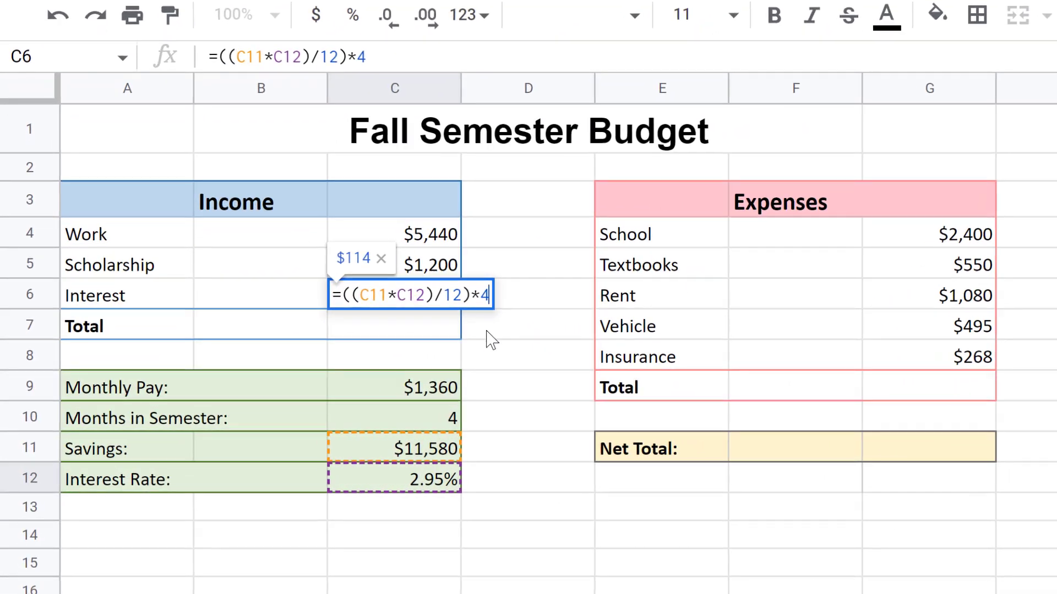
{"action": "key", "text": "Return"}
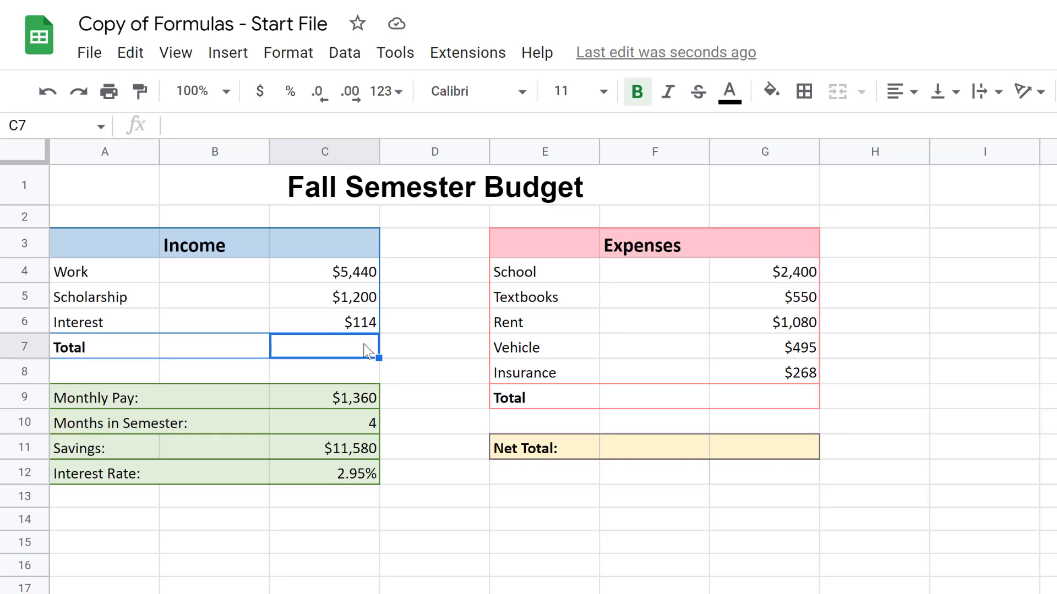
Total the income in C7 with the SUM function over C4:C6
{"action": "type", "text": "="}
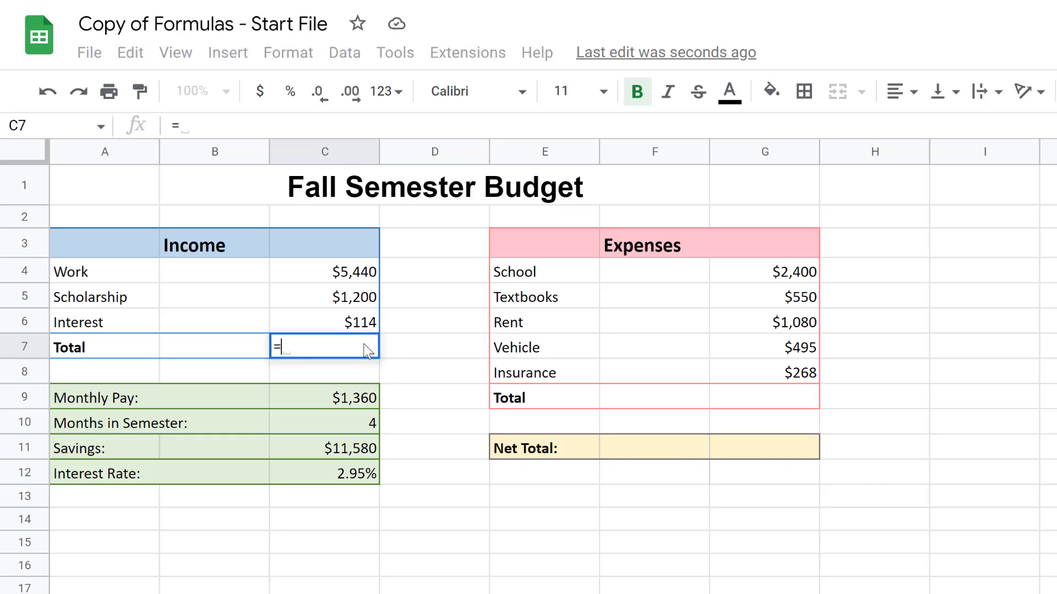
{"action": "type", "text": "sum"}
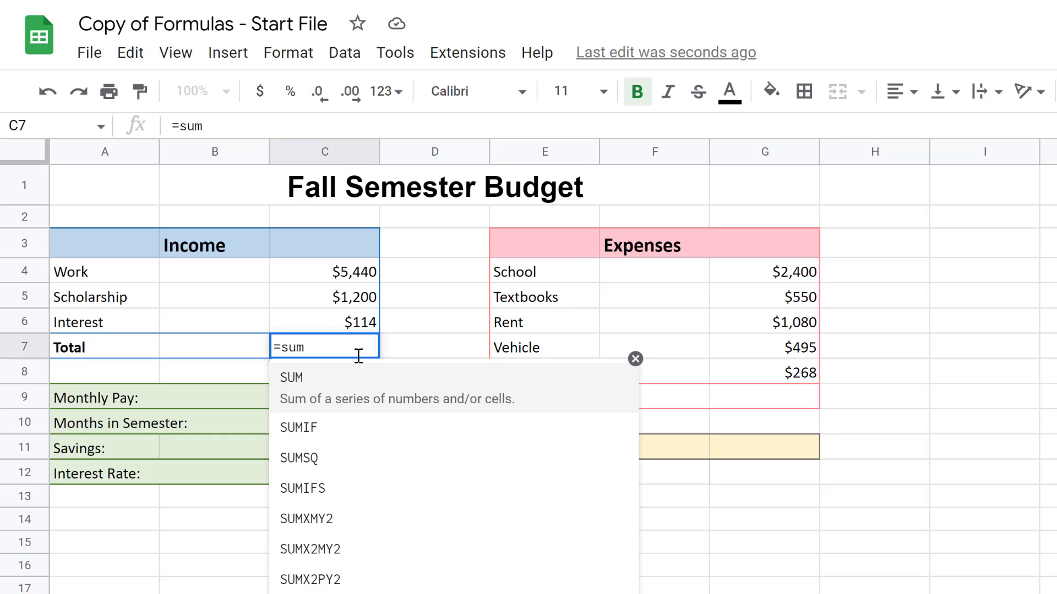
{"action": "left_click", "coordinate": [314, 396]}
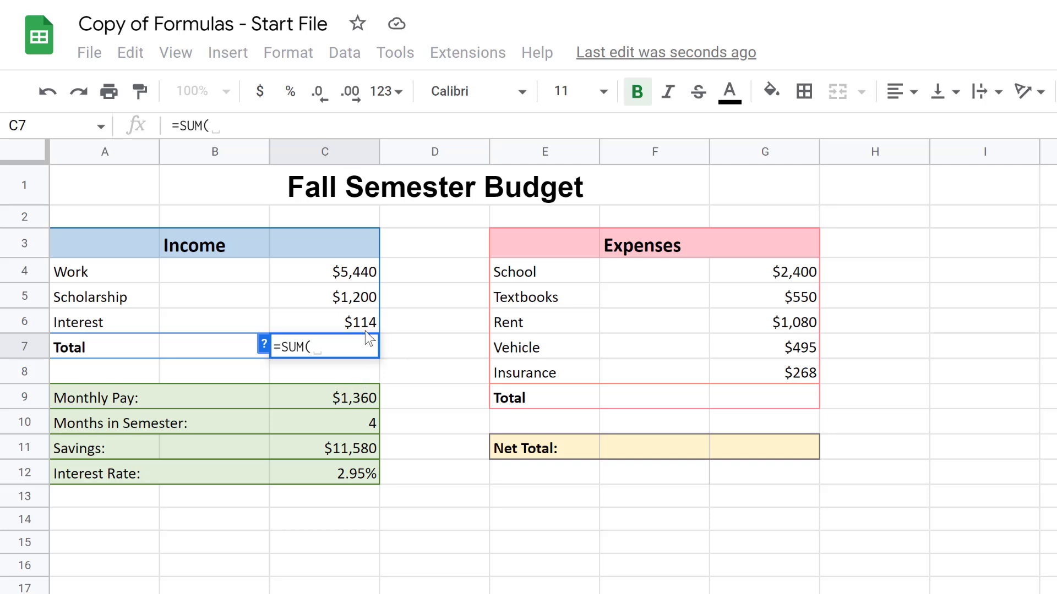
{"action": "left_click", "coordinate": [310, 269]}
{"action": "left_click_drag", "start_coordinate": [309, 268], "coordinate": [322, 321]}
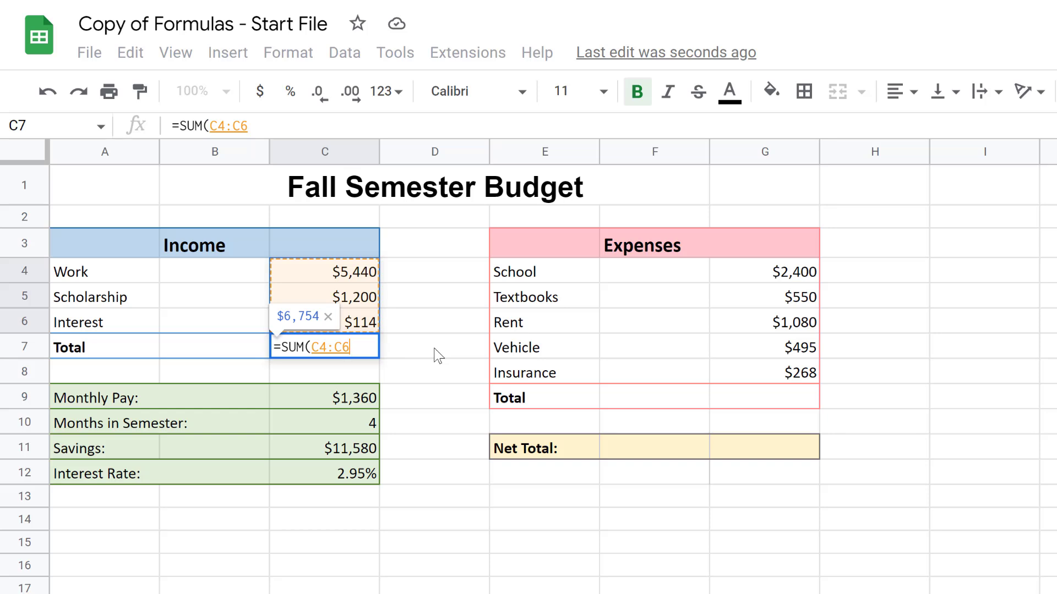
{"action": "key", "text": "Return"}
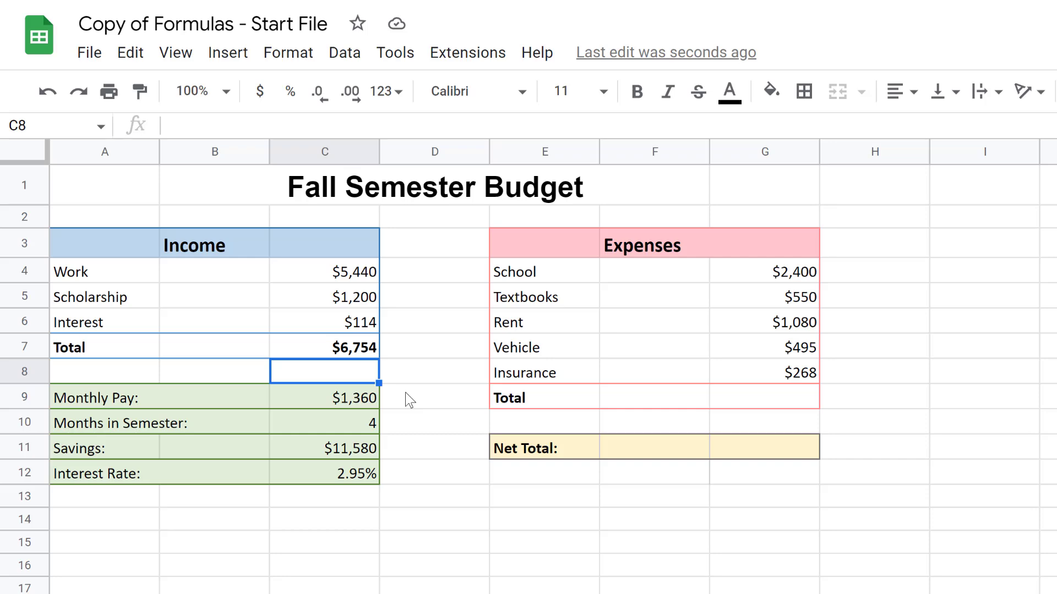
Total the expenses in G9 with the suggested formula =SUM(G4:G8)
{"action": "left_click", "coordinate": [758, 397]}
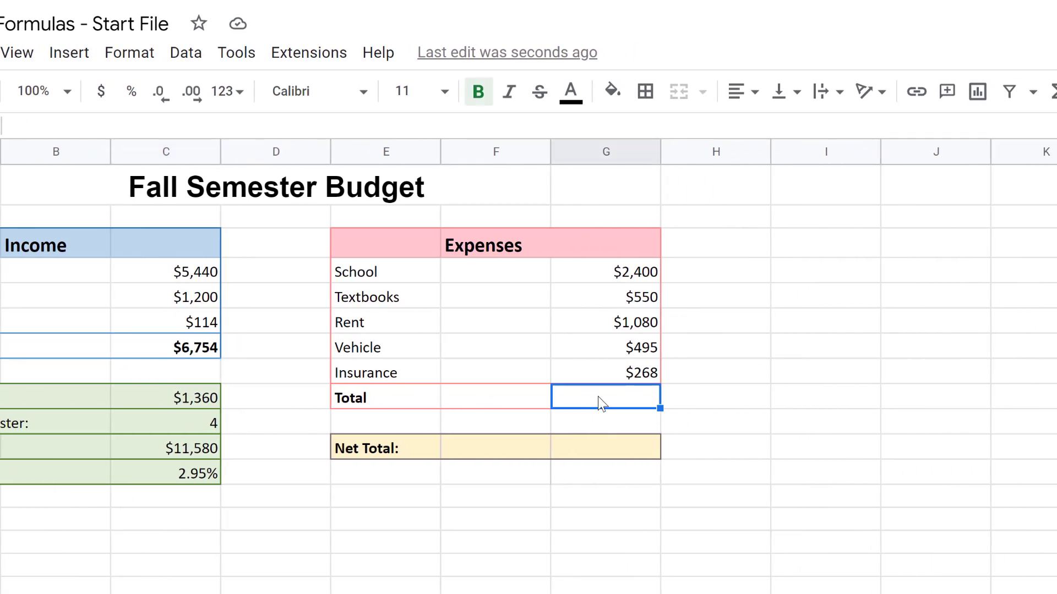
{"action": "type", "text": "="}
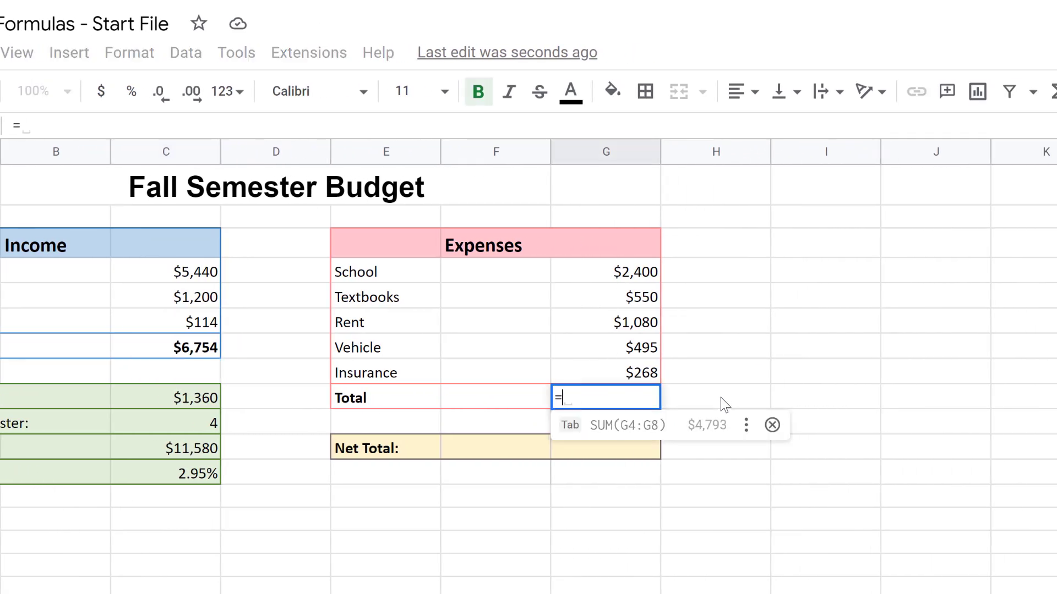
{"action": "type", "text": "sum"}
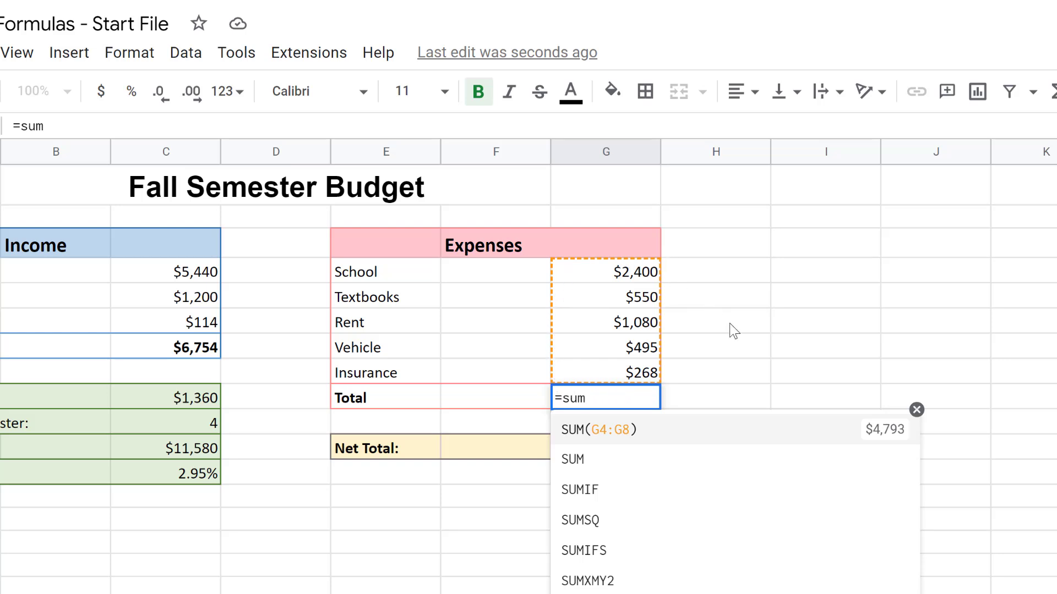
{"action": "key", "text": "Tab"}
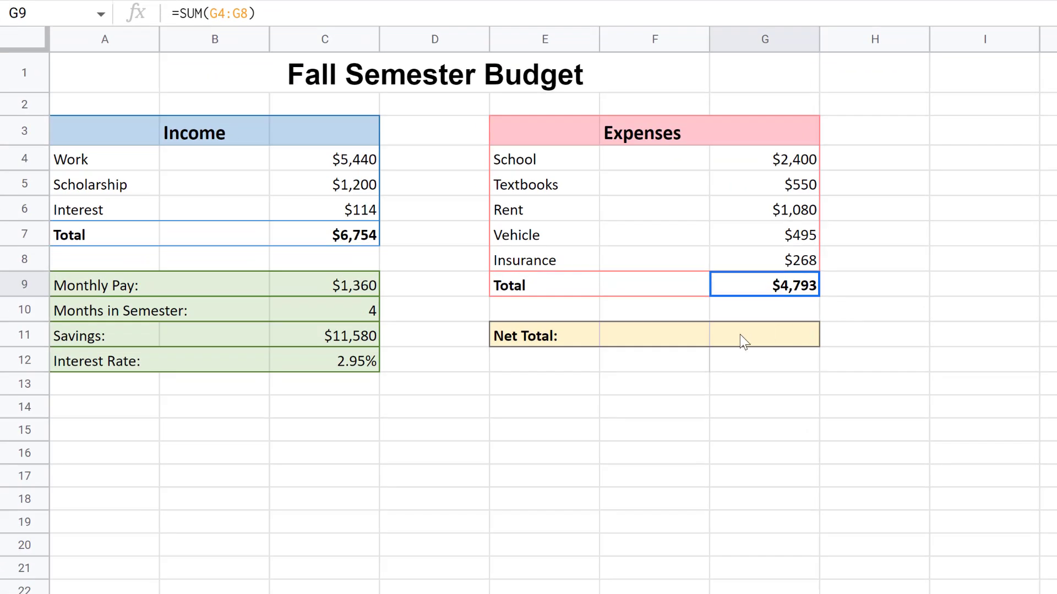
Calculate the Net Total in G11 by subtracting total expenses from total income, =C7-G9
{"action": "left_click", "coordinate": [743, 343]}
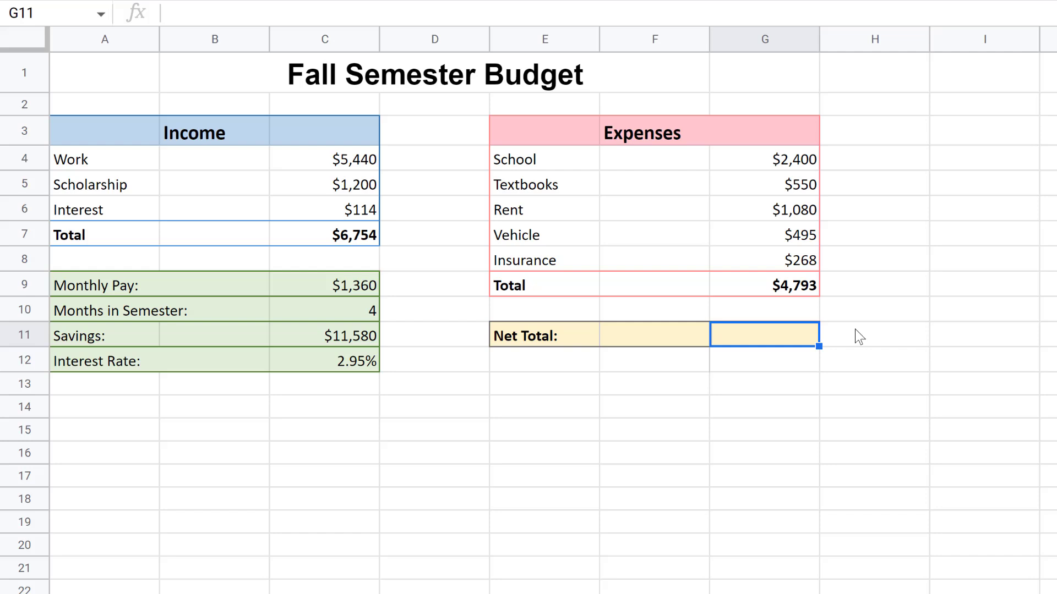
{"action": "type", "text": "="}
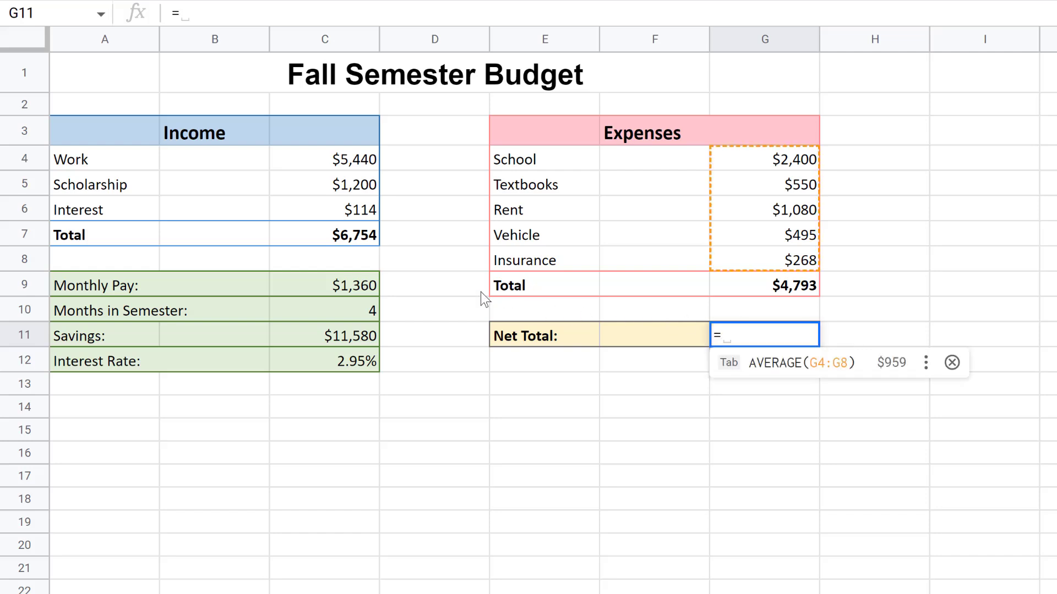
{"action": "left_click", "coordinate": [305, 234]}
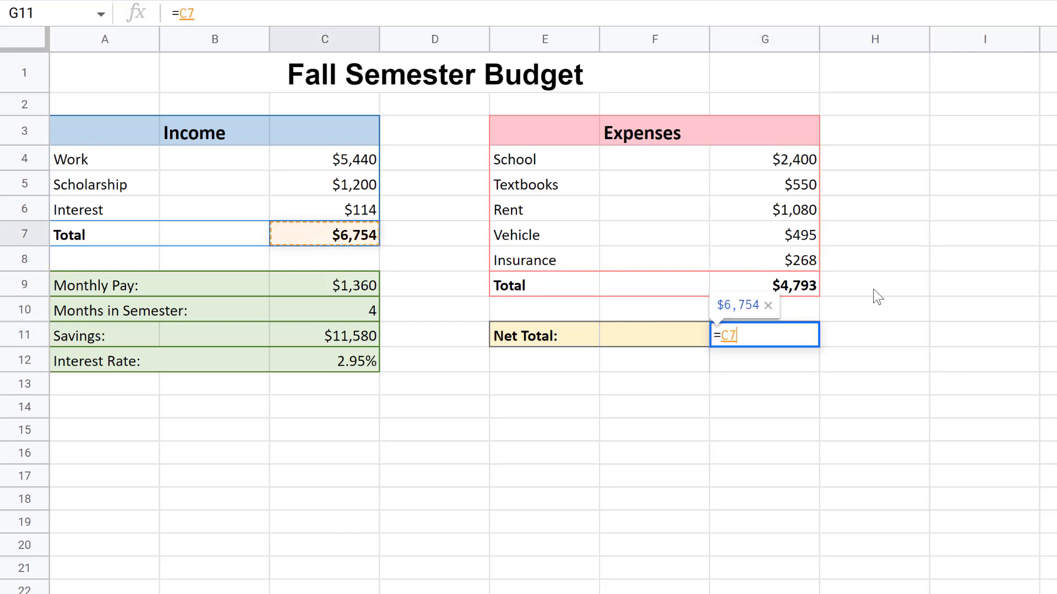
{"action": "type", "text": "-"}
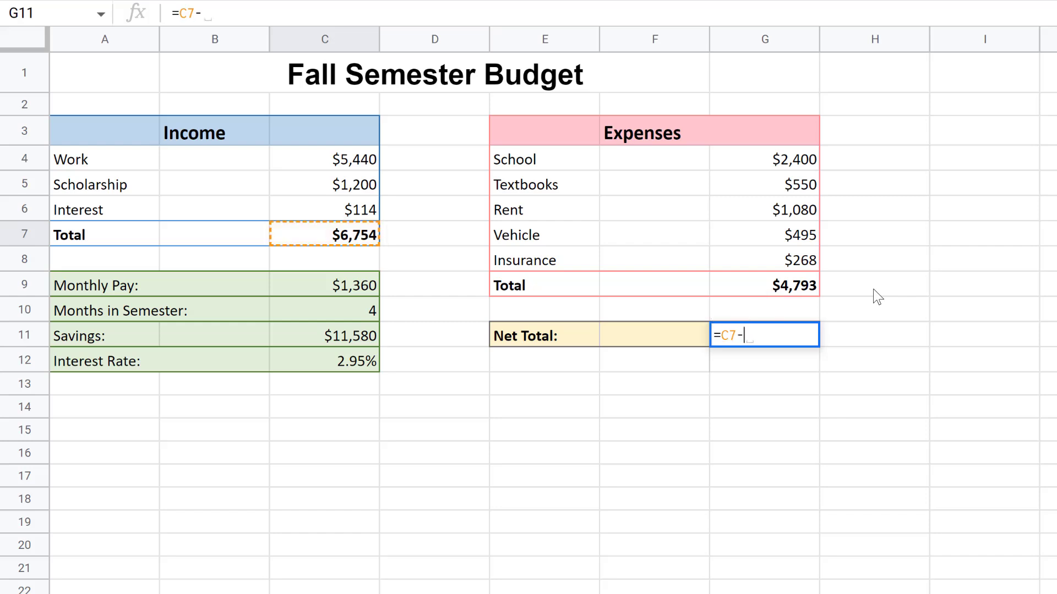
{"action": "left_click", "coordinate": [759, 280]}
{"action": "key", "text": "Return"}
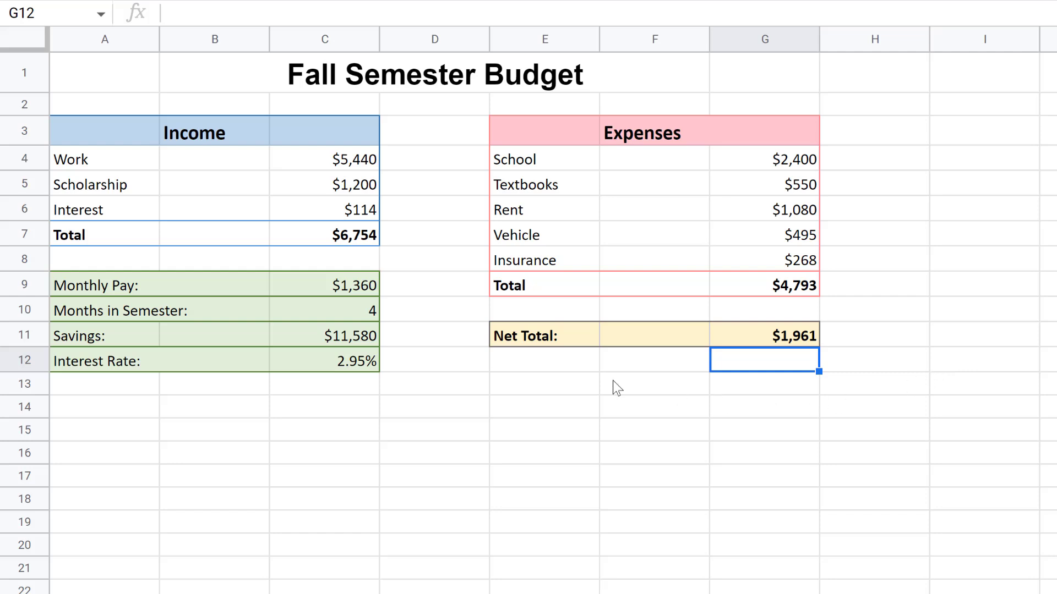
Change the Monthly Pay value in C9 to 1560
{"action": "left_click", "coordinate": [367, 293]}
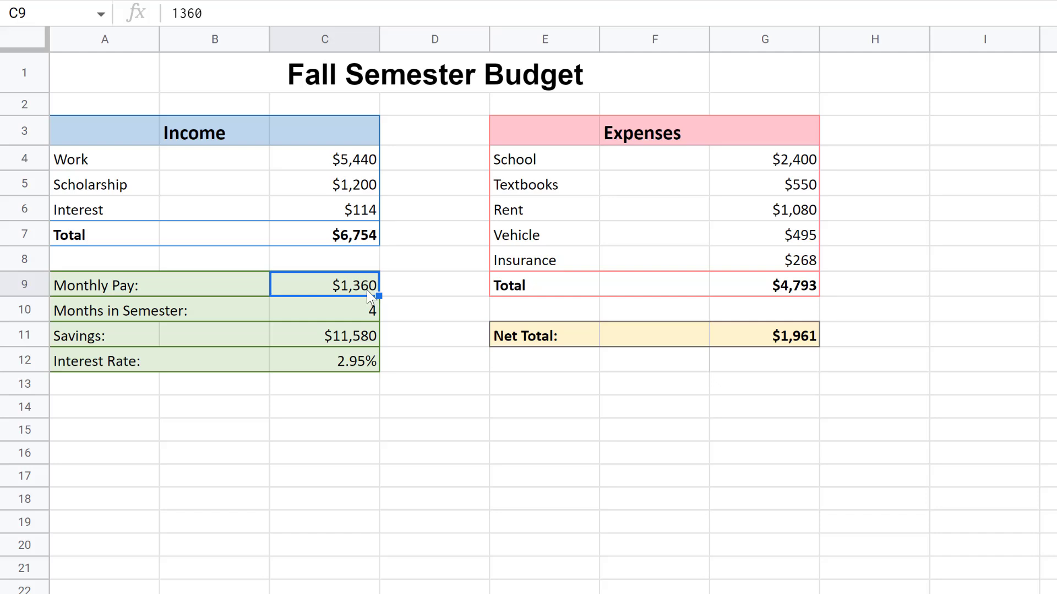
{"action": "left_click_drag", "start_coordinate": [202, 13], "coordinate": [154, 11]}
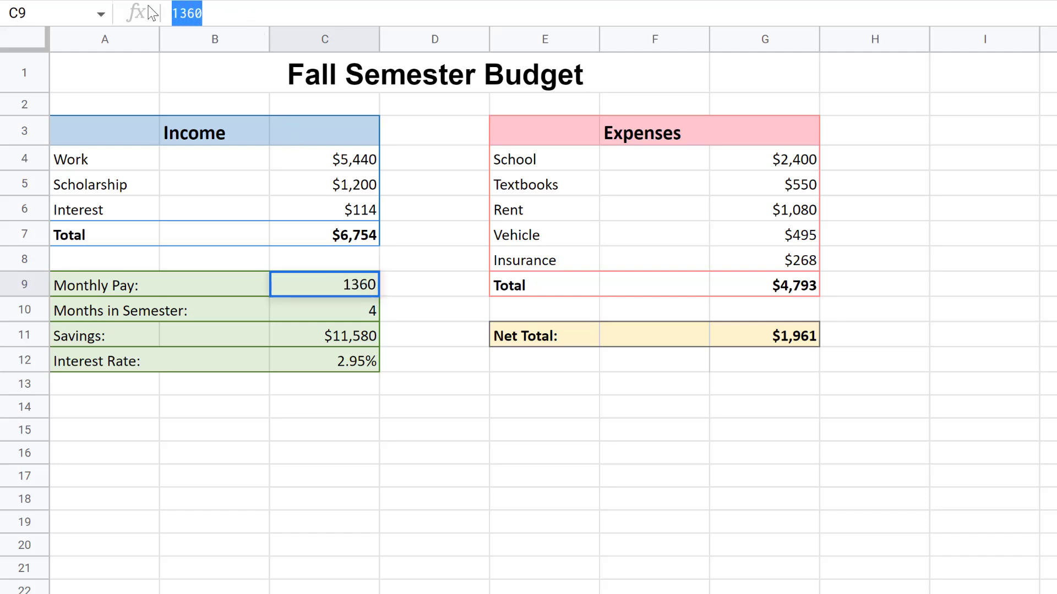
{"action": "type", "text": "1560"}
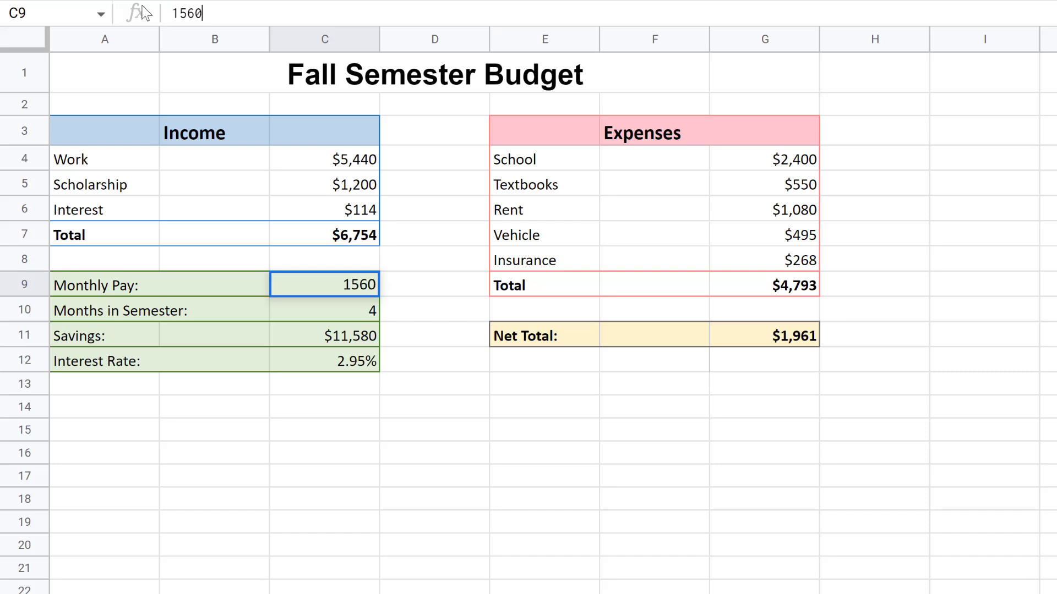
{"action": "key", "text": "Return"}
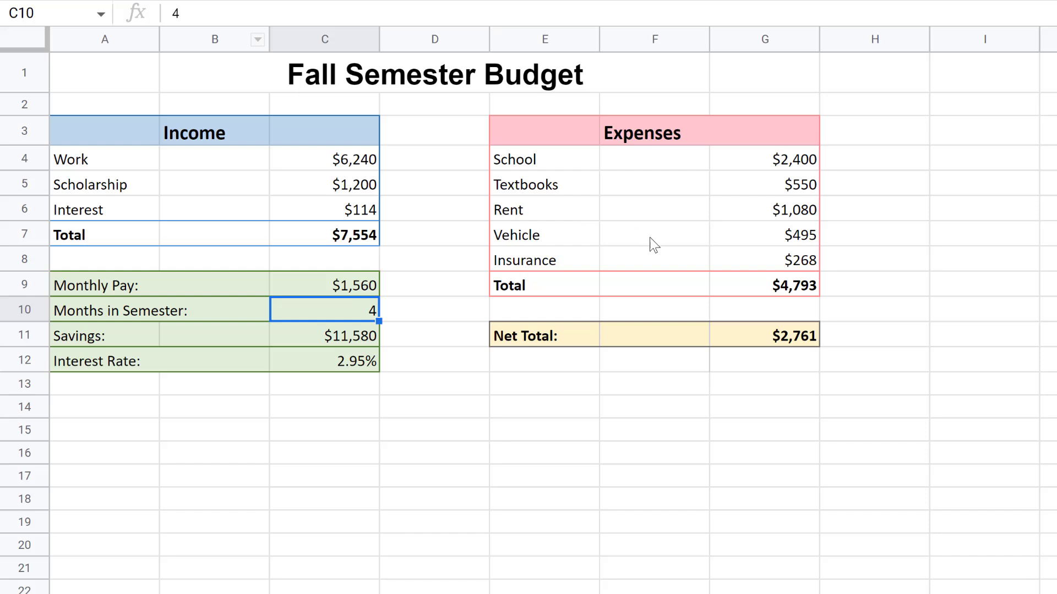